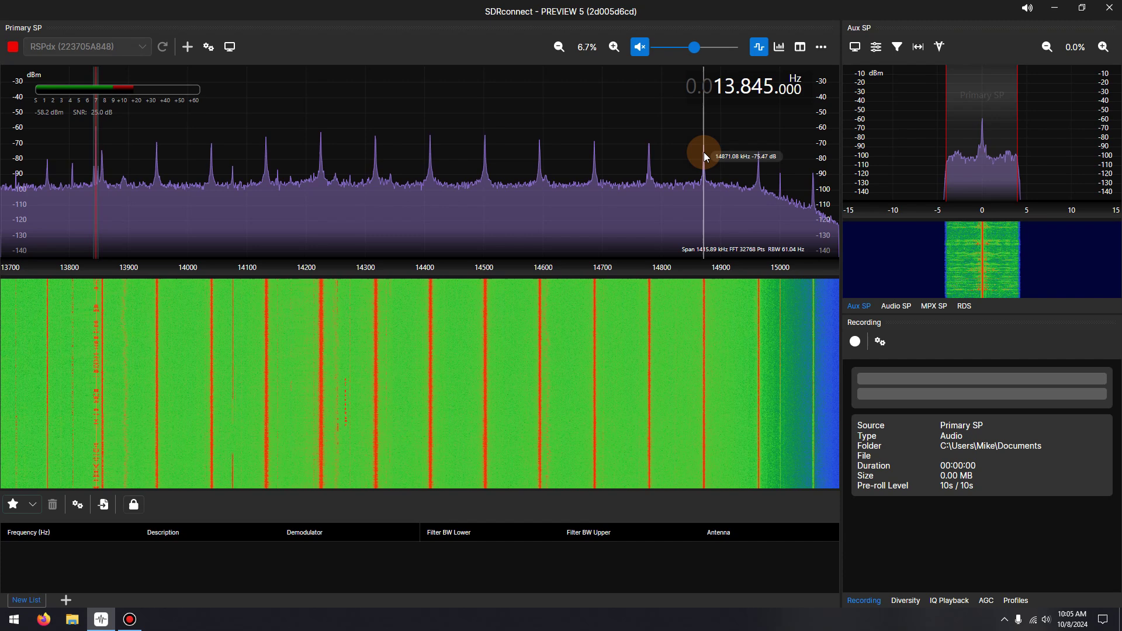
Open the settings sidebar showing Audio options and unmute the received audio.
left_click(800, 48)
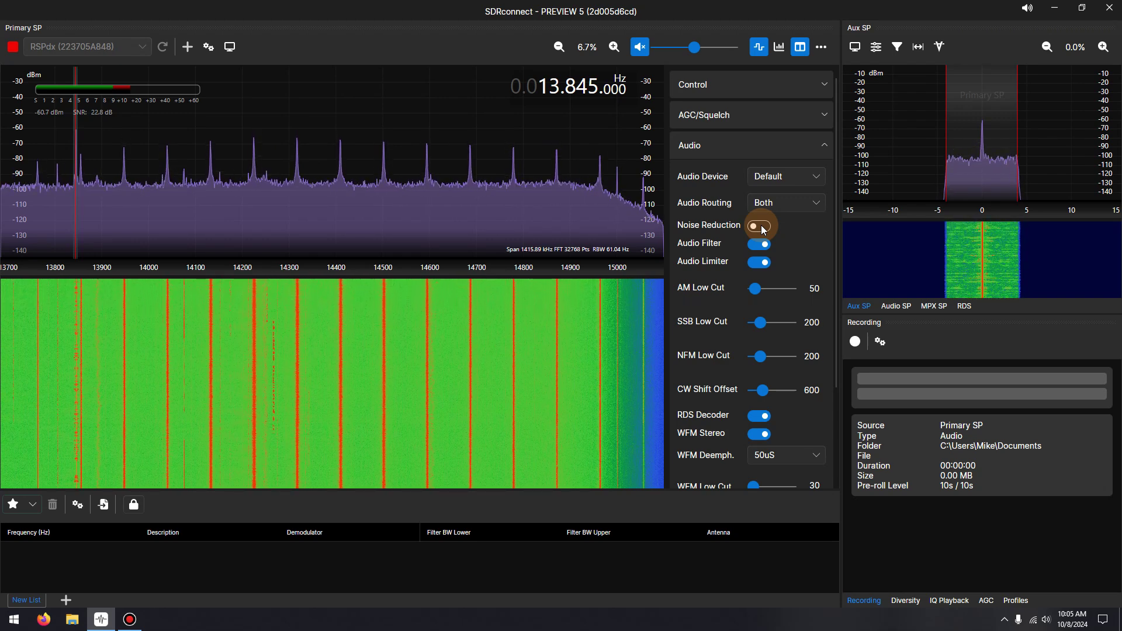
left_click(638, 47)
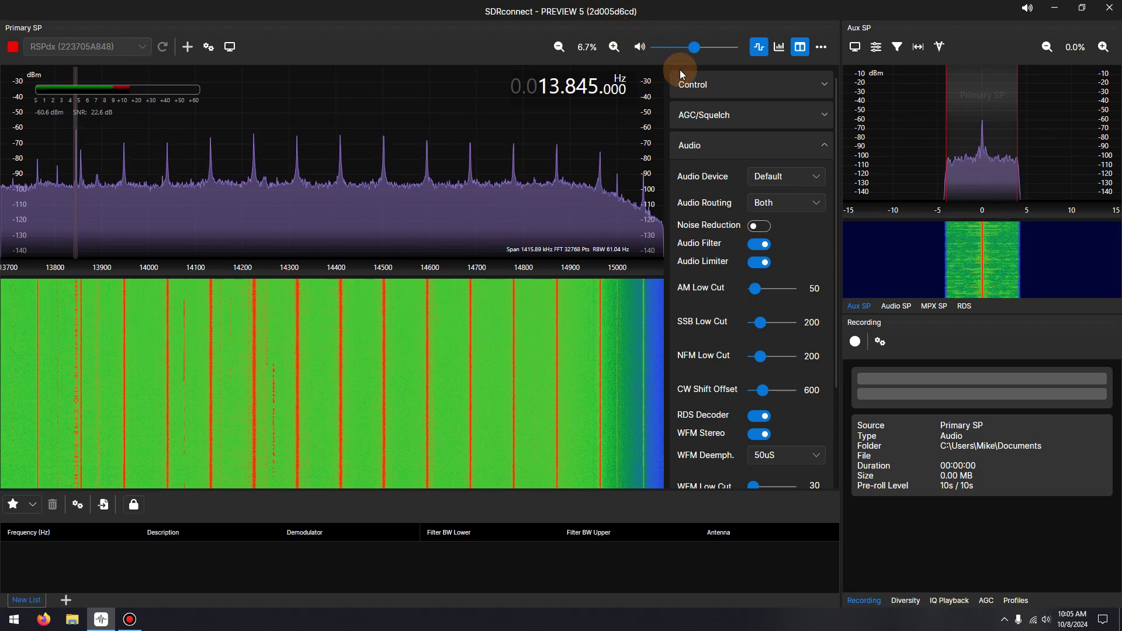
Zoom the spectrum in on the 13.845 MHz AM signal and turn Noise Reduction on.
left_click(613, 47)
left_click(613, 46)
left_click(613, 46)
left_click(613, 47)
left_click(613, 47)
left_click(613, 47)
left_click(613, 46)
left_click(612, 46)
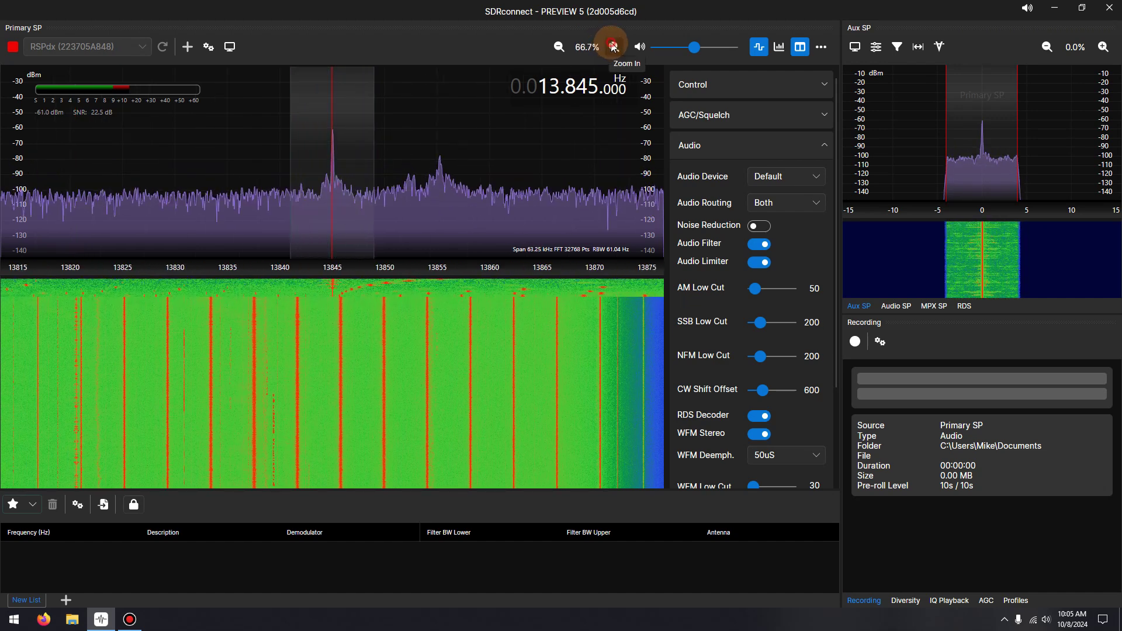
left_click(613, 46)
left_click(613, 46)
left_click(613, 47)
left_click(613, 47)
left_click(613, 47)
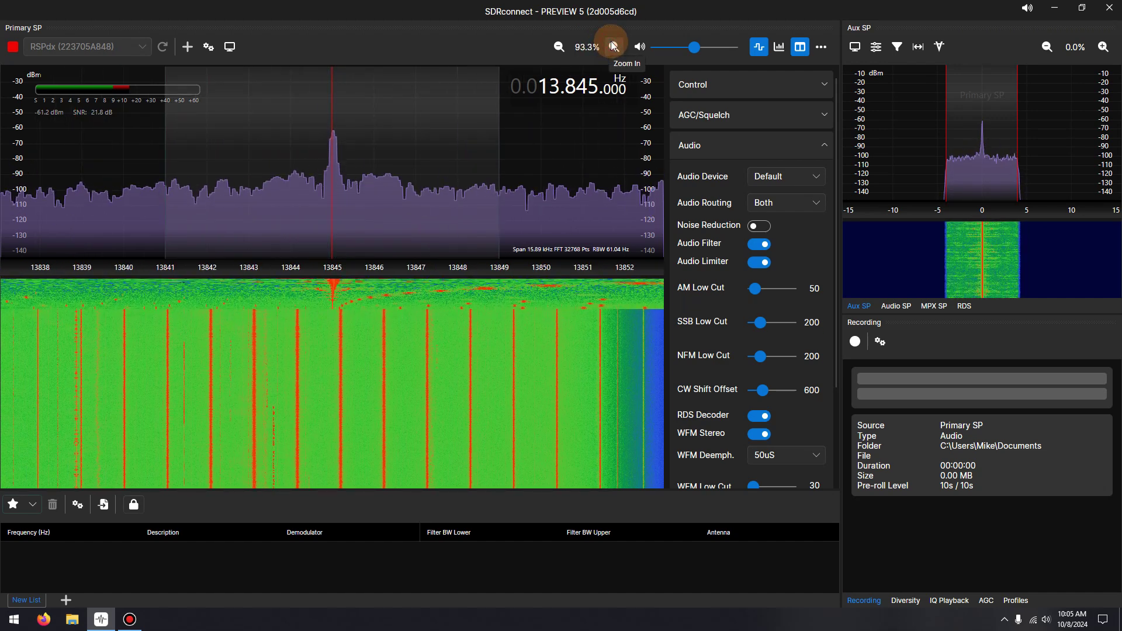
left_click(762, 226)
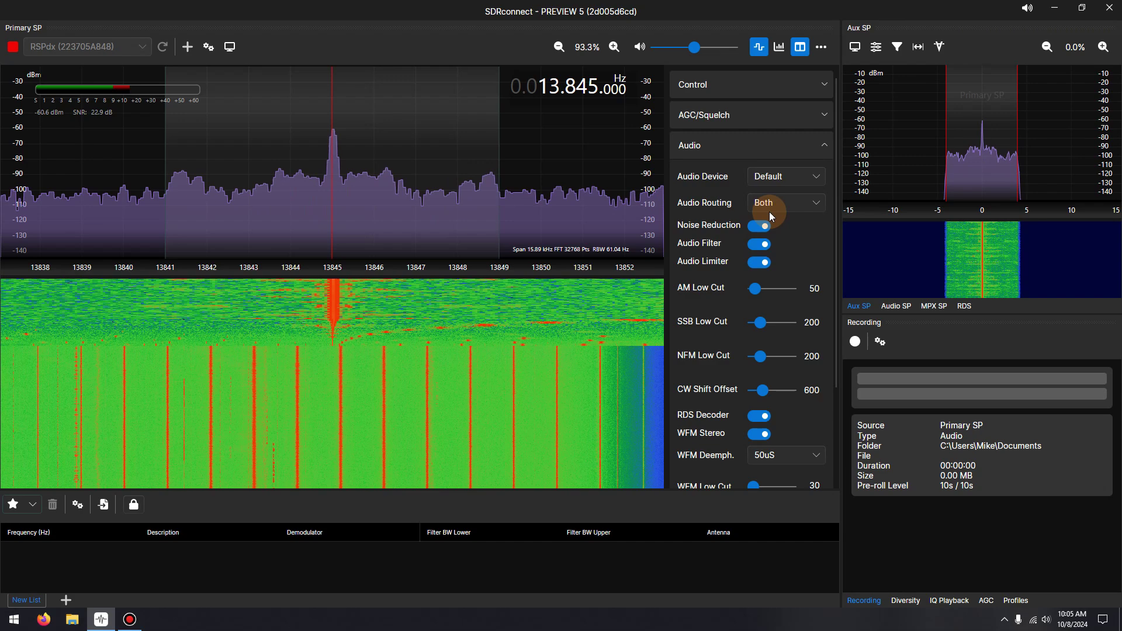
In Control settings, try the 6K filter preset, then return to 8K.
left_click(738, 82)
left_click(763, 138)
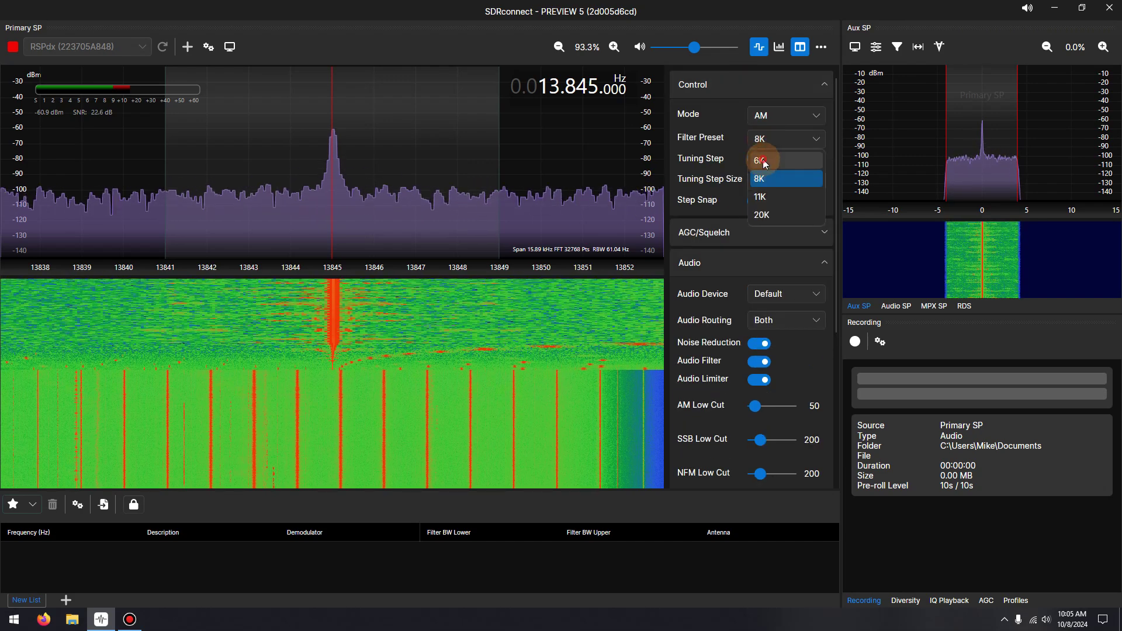
left_click(763, 161)
left_click(775, 139)
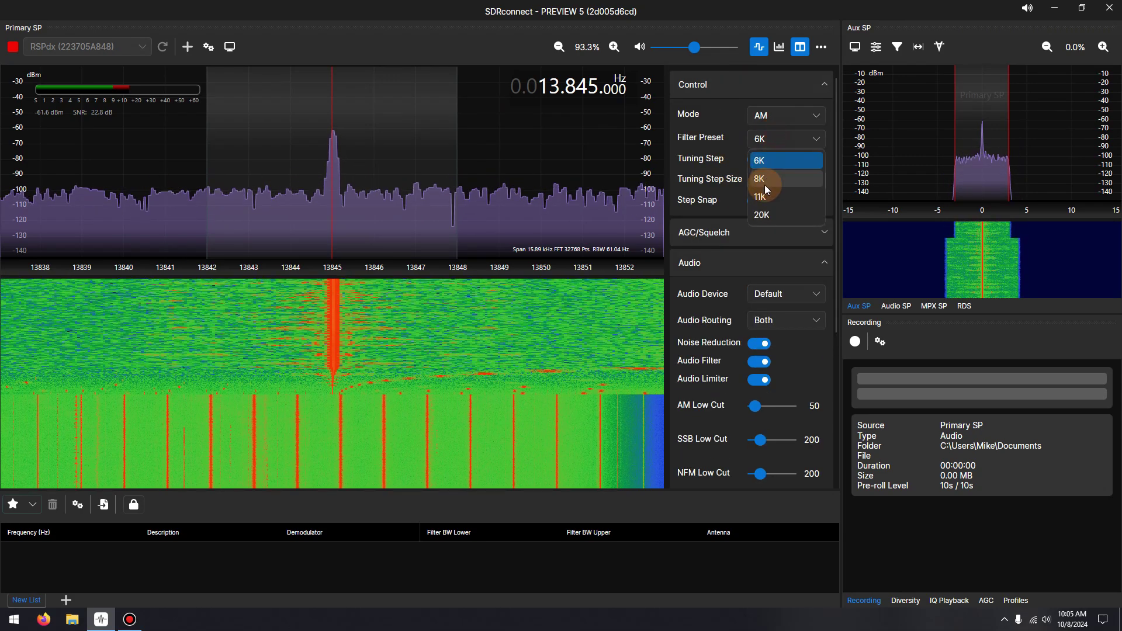
left_click(764, 181)
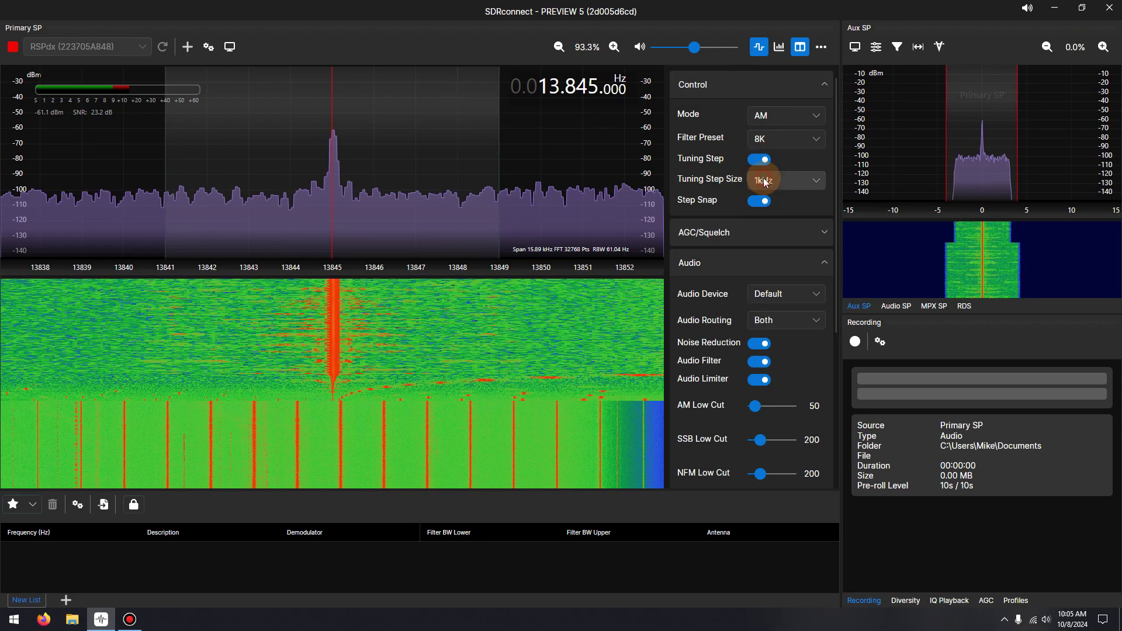
Turn Noise Reduction off to compare, widen the spectrum span, then re-enable it.
left_click(759, 347)
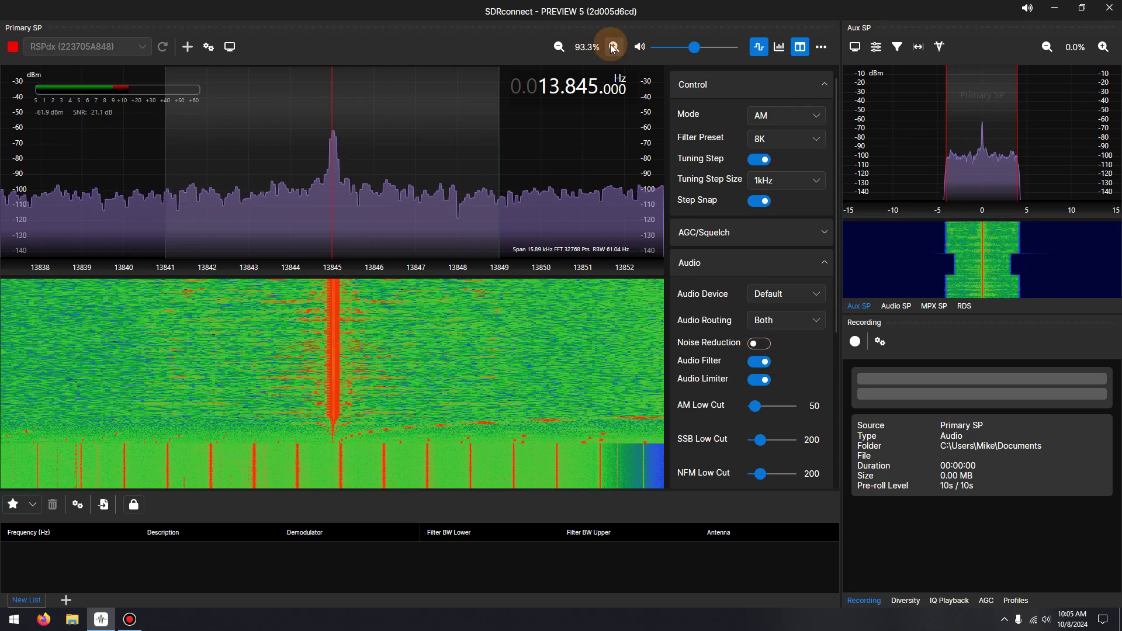
left_click(559, 47)
left_click(559, 47)
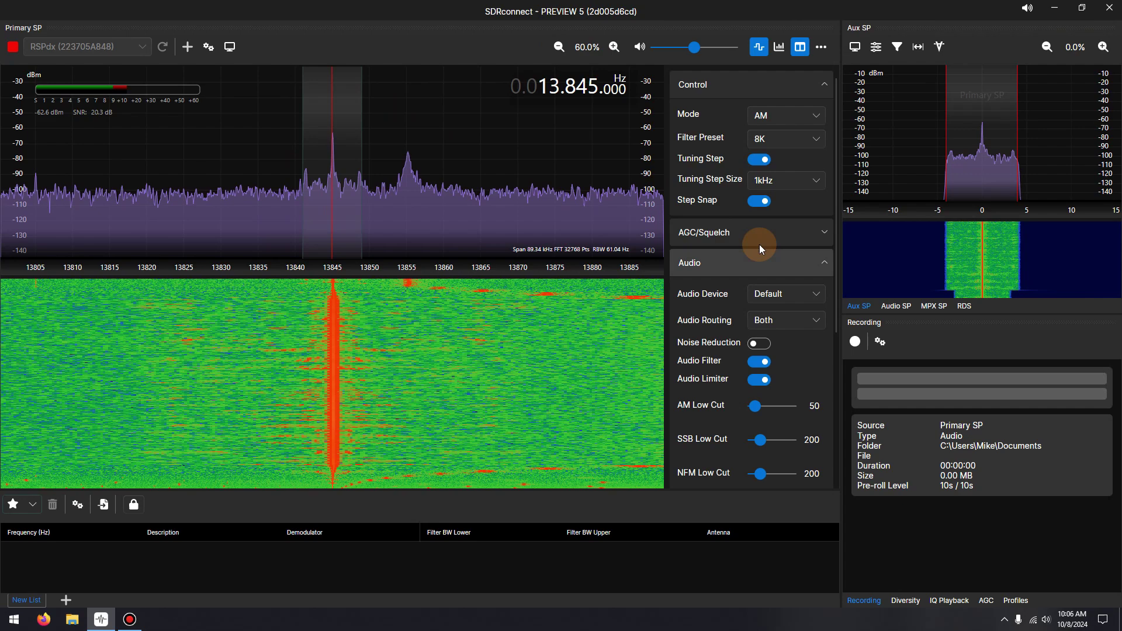
left_click(759, 344)
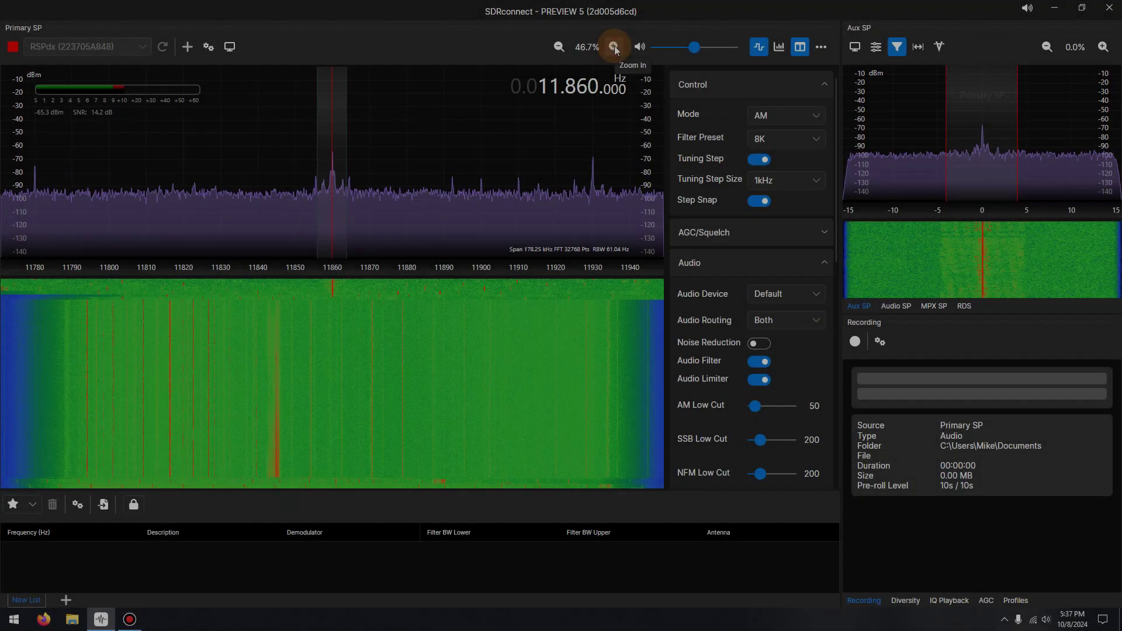
Zoom in on the 11.860 MHz AM station, enable Noise Reduction, and select the 11K filter preset.
left_click(614, 46)
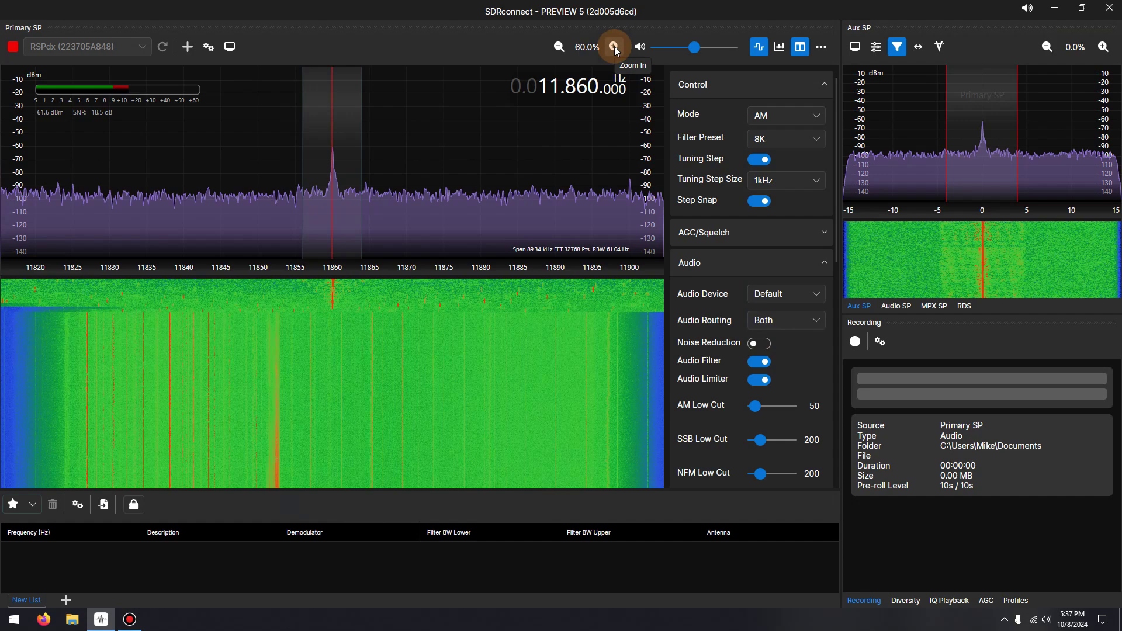
left_click(766, 343)
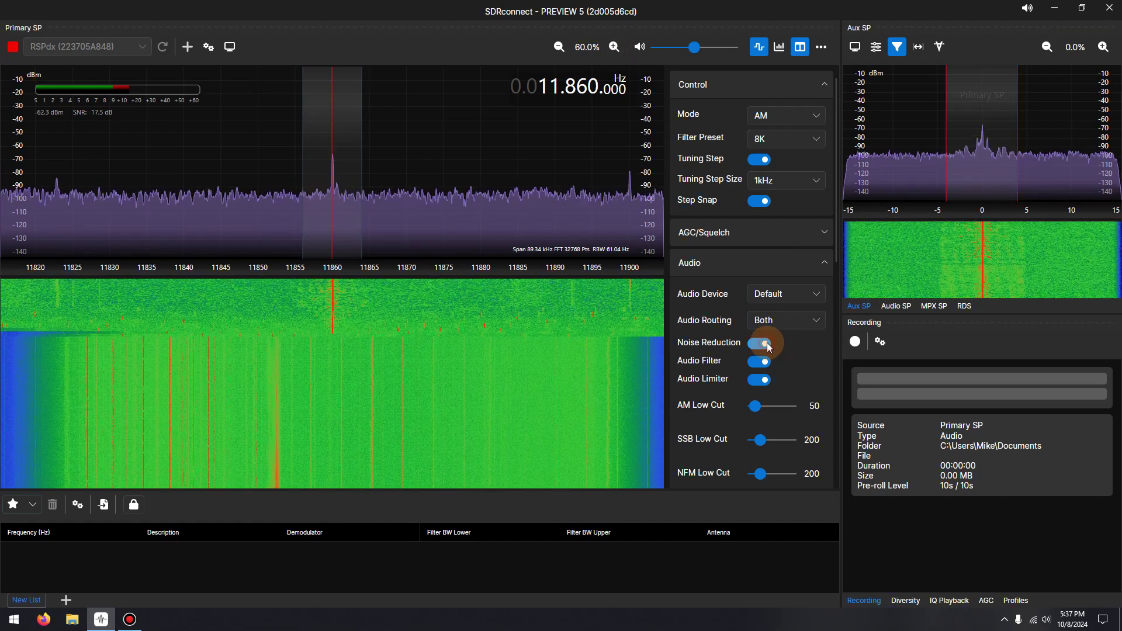
left_click(794, 139)
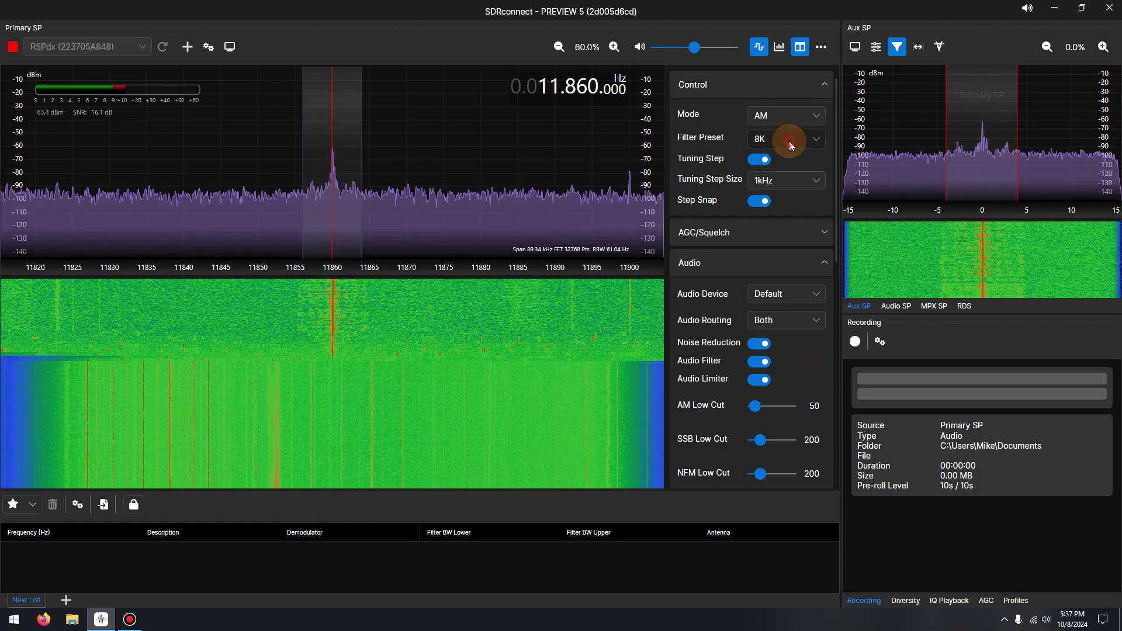
left_click(776, 198)
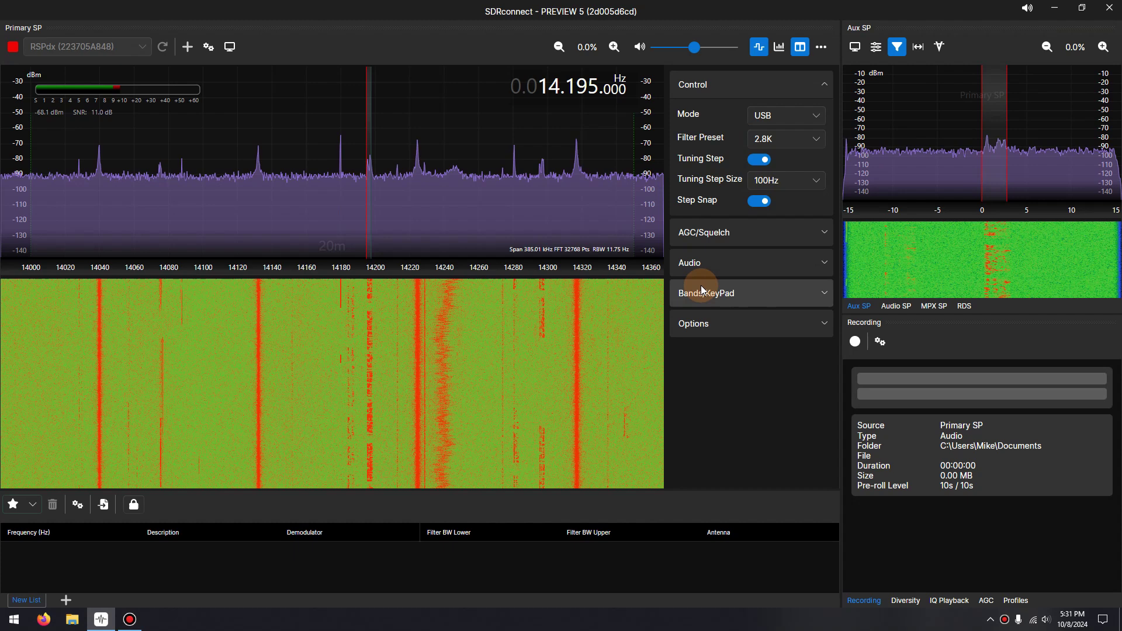
Enable Noise Reduction in Audio settings and rescale the spectrum dB axis from -10 to -140.
left_click(704, 265)
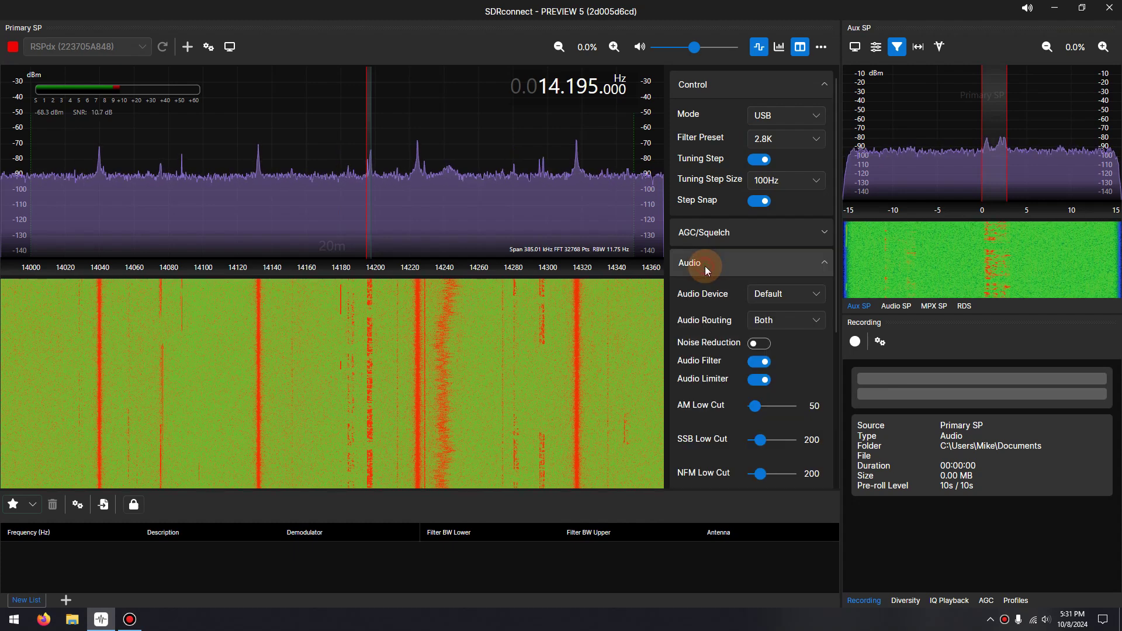
left_click(763, 344)
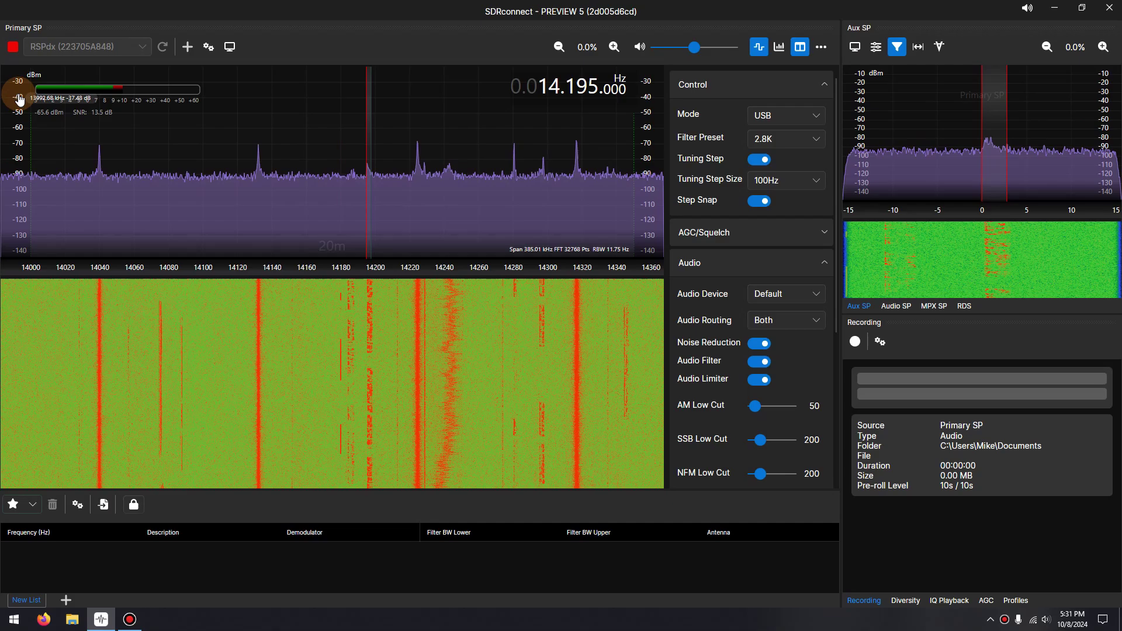
left_click_drag(25, 100, 23, 205)
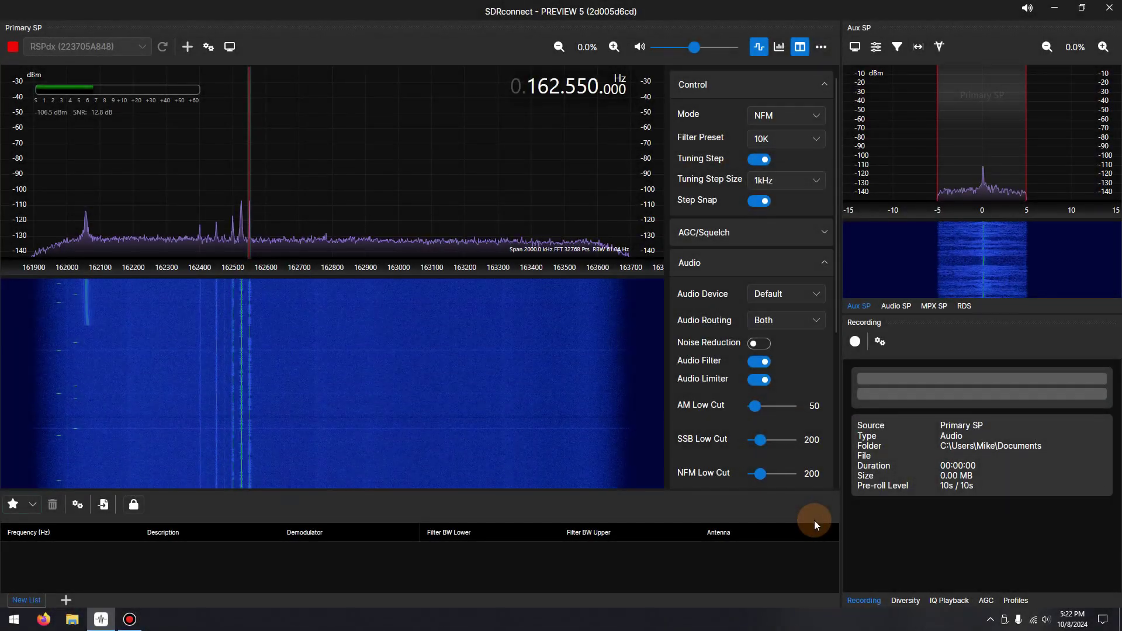
Zoom the spectrum in around the NFM signal and turn Noise Reduction on.
left_click(614, 48)
left_click(615, 48)
left_click(614, 48)
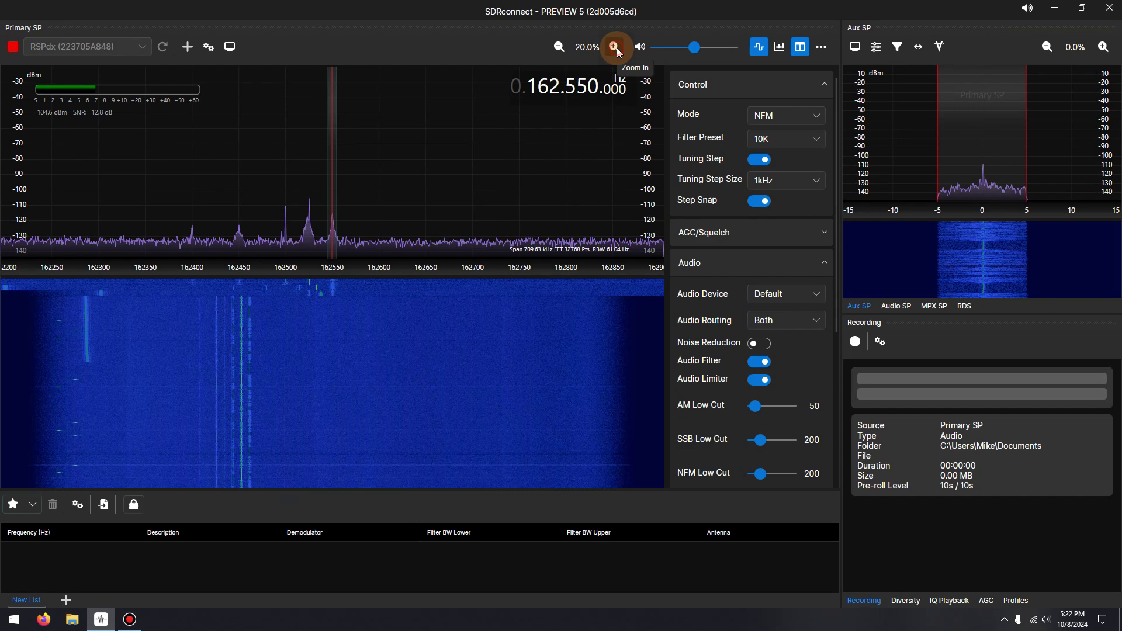
left_click(614, 48)
left_click(762, 344)
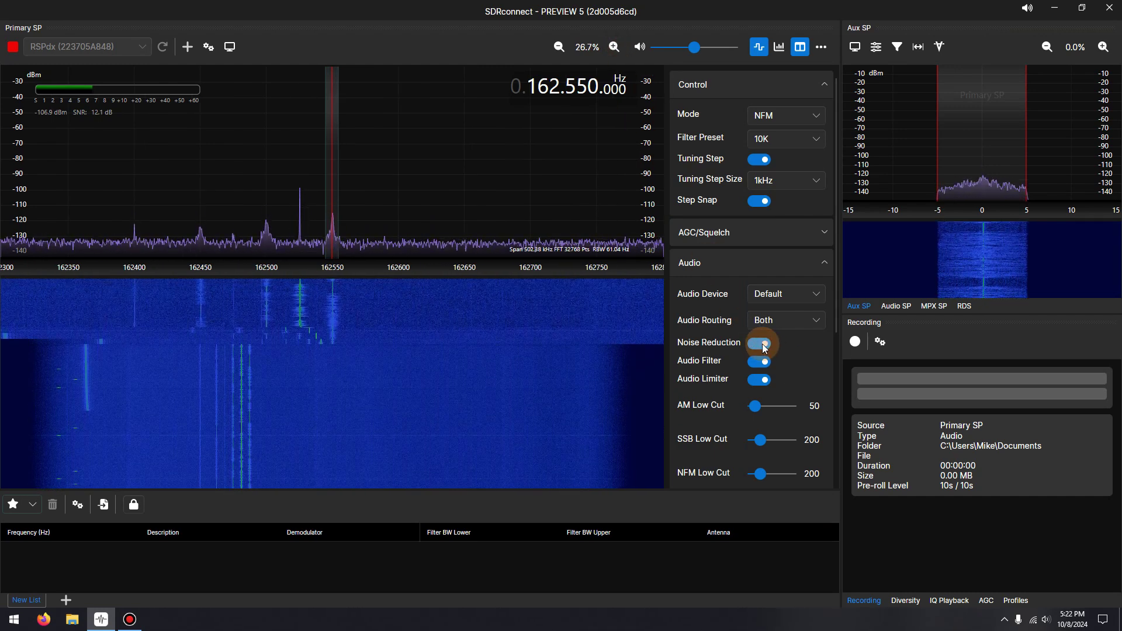
Set the filter preset to 12K, then turn Noise Reduction off to compare.
left_click(786, 140)
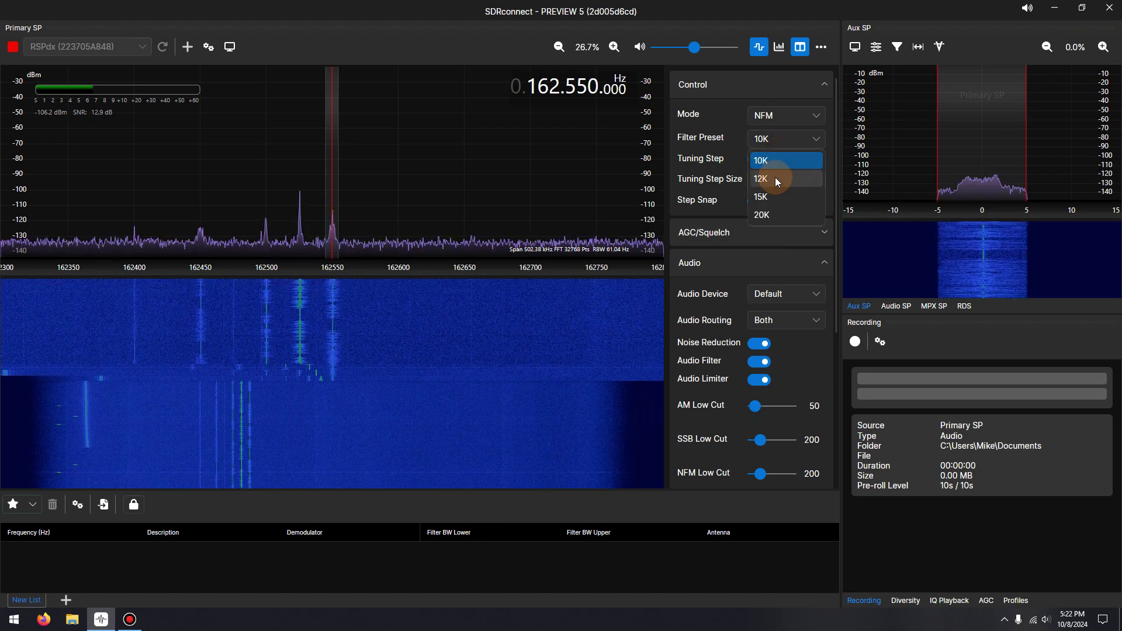
left_click(774, 177)
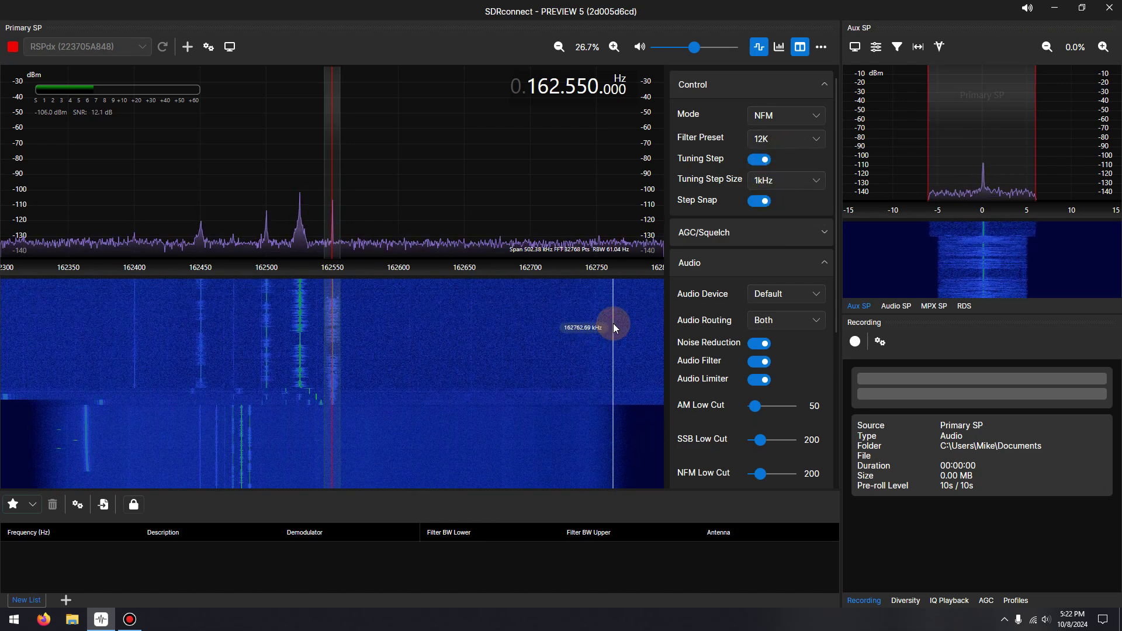
left_click(759, 344)
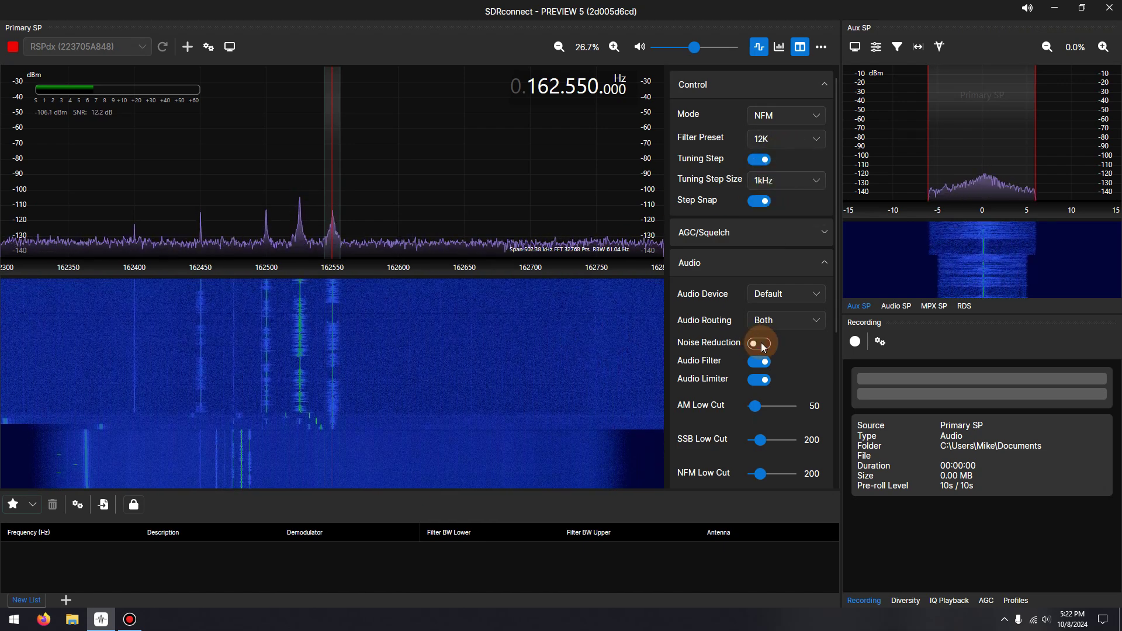
Scroll-tune to 162.525 MHz and turn Noise Reduction back on.
scroll(395, 158, "down", 6)
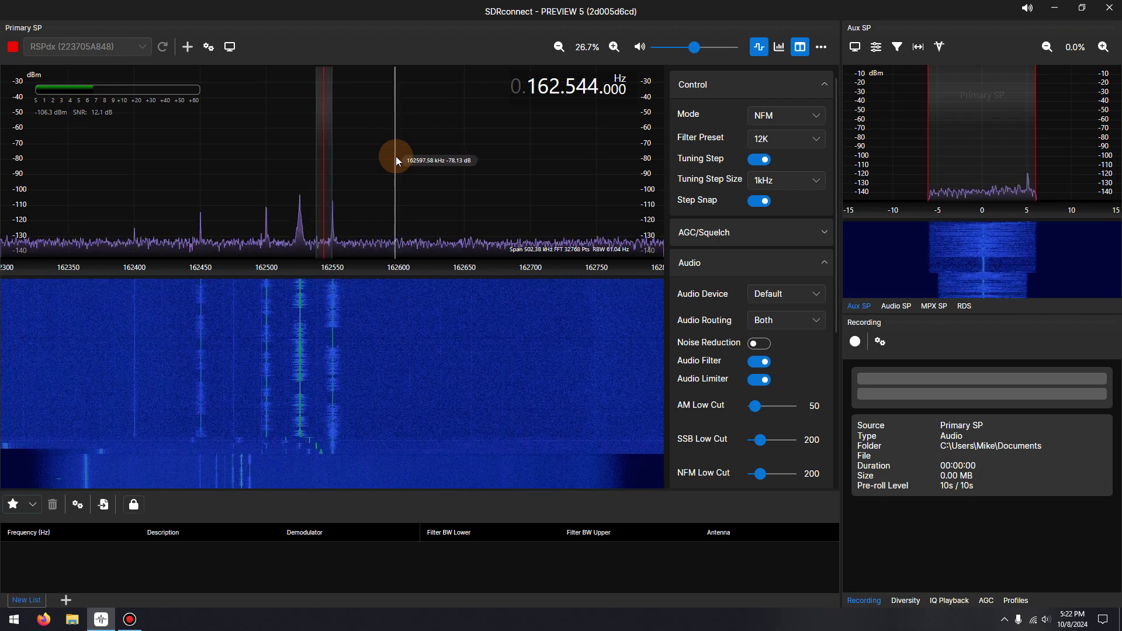
scroll(408, 161, "down", 18)
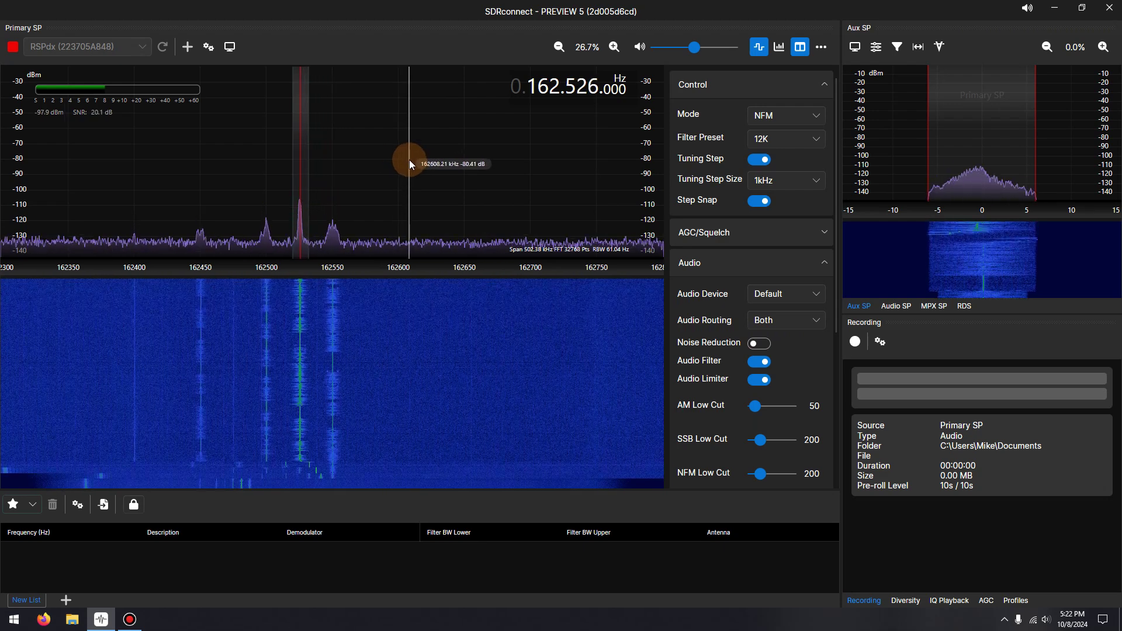
scroll(409, 159, "down", 1)
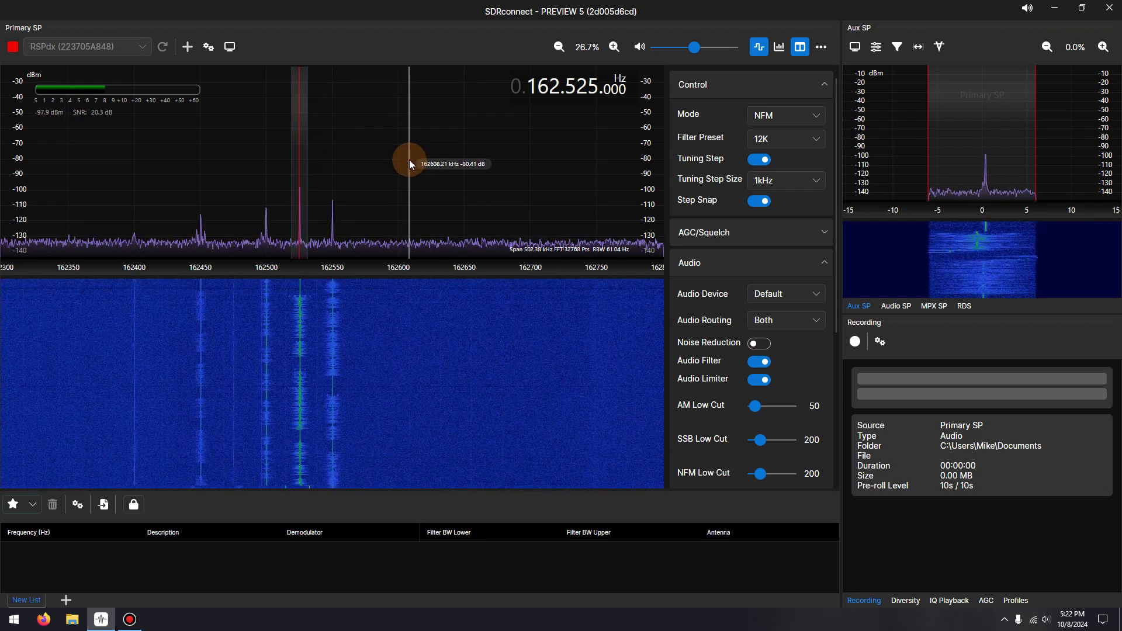
left_click(761, 344)
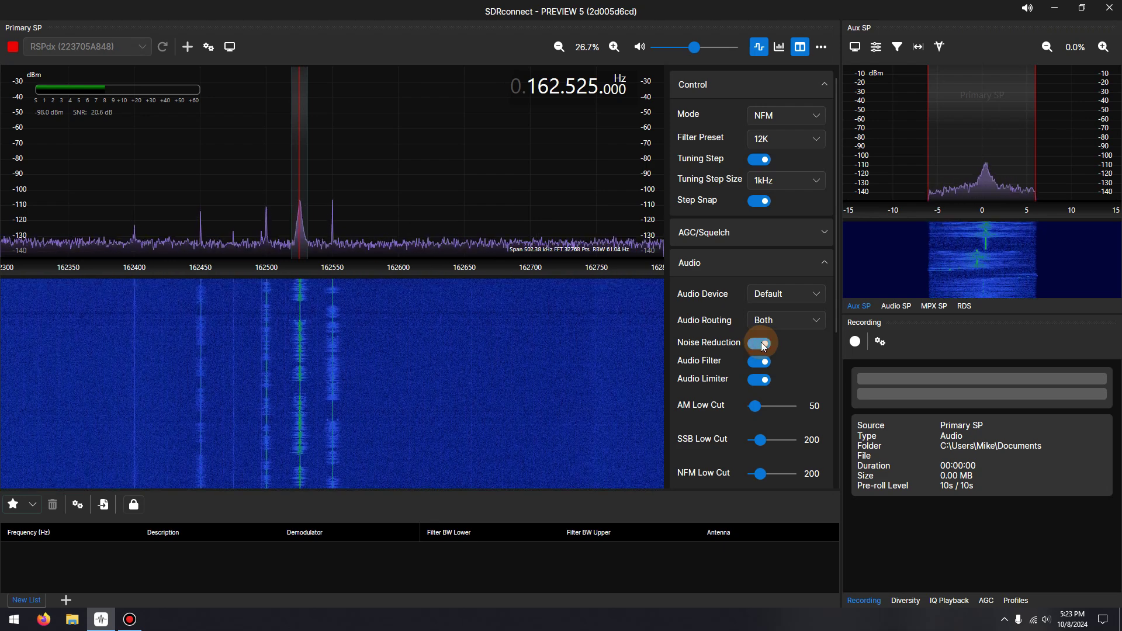